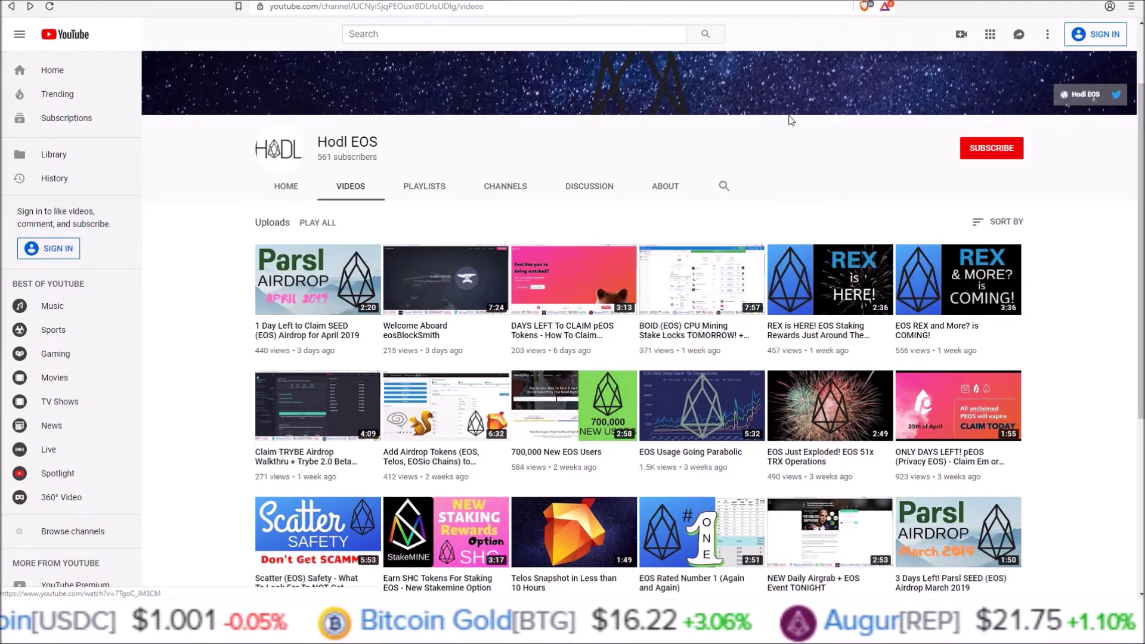
# Minimize the browser so the Scatter wallet's Manage Identity window shows.
pyautogui.click(1087, 0)
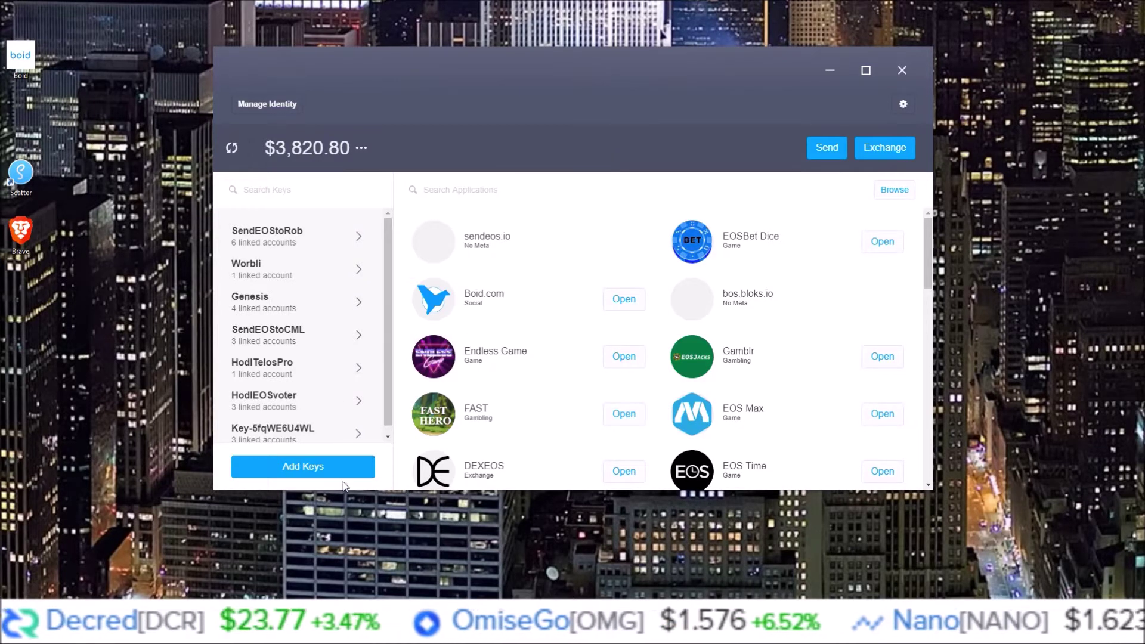
# Open the first key, check its EOS Mainnet account's $280.33 token balances, and return to its linked accounts.
pyautogui.click(278, 237)
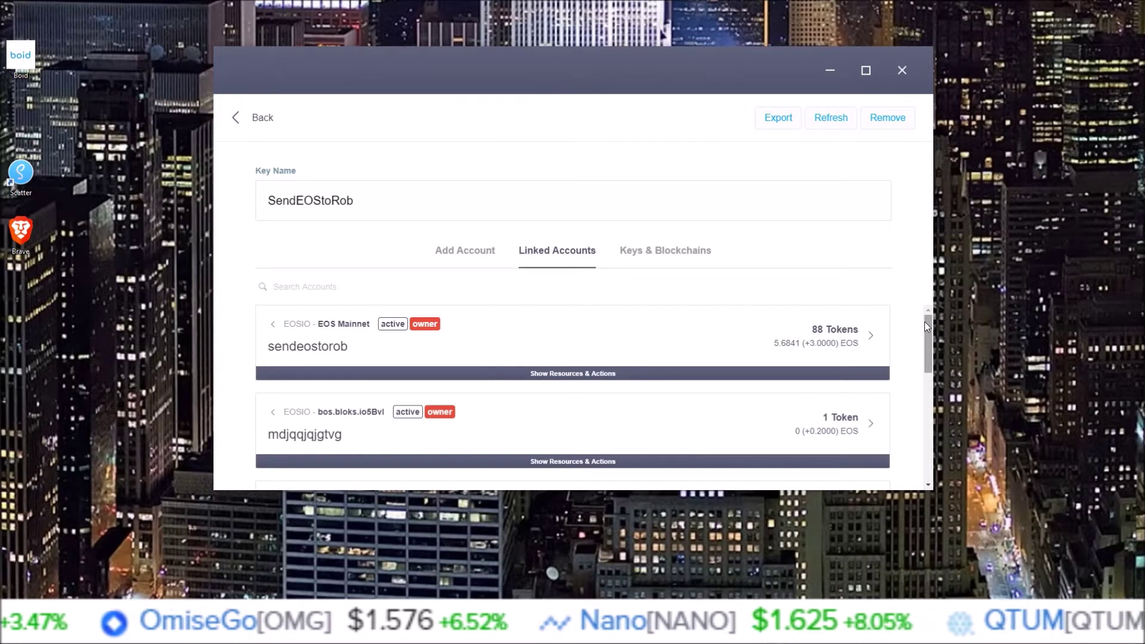
pyautogui.moveTo(928, 324); pyautogui.dragTo(915, 283)
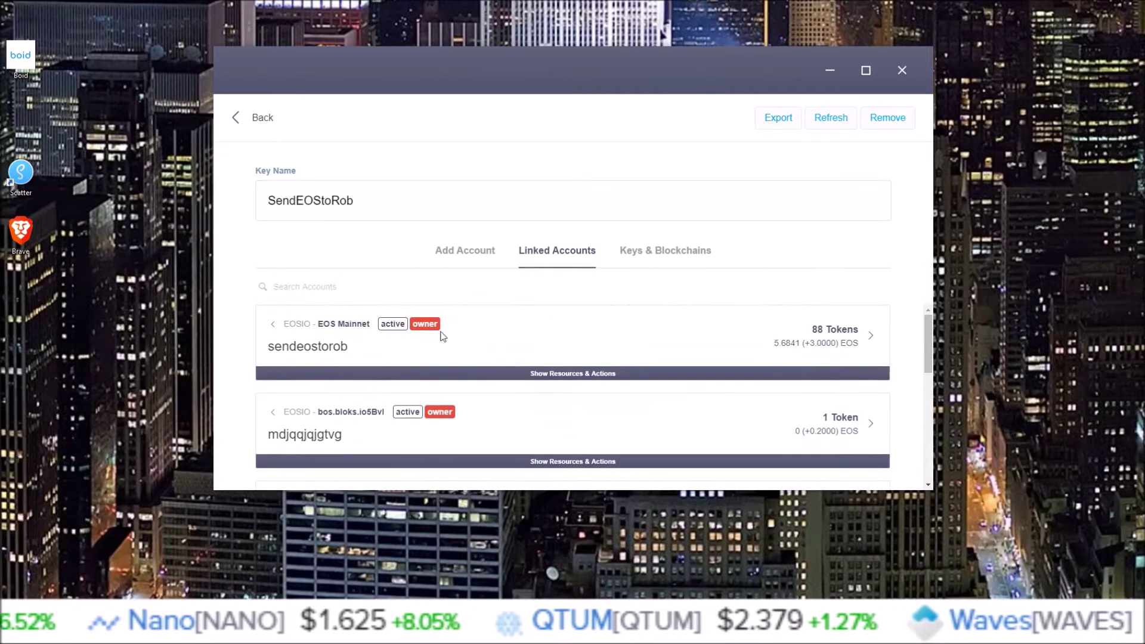
pyautogui.click(842, 333)
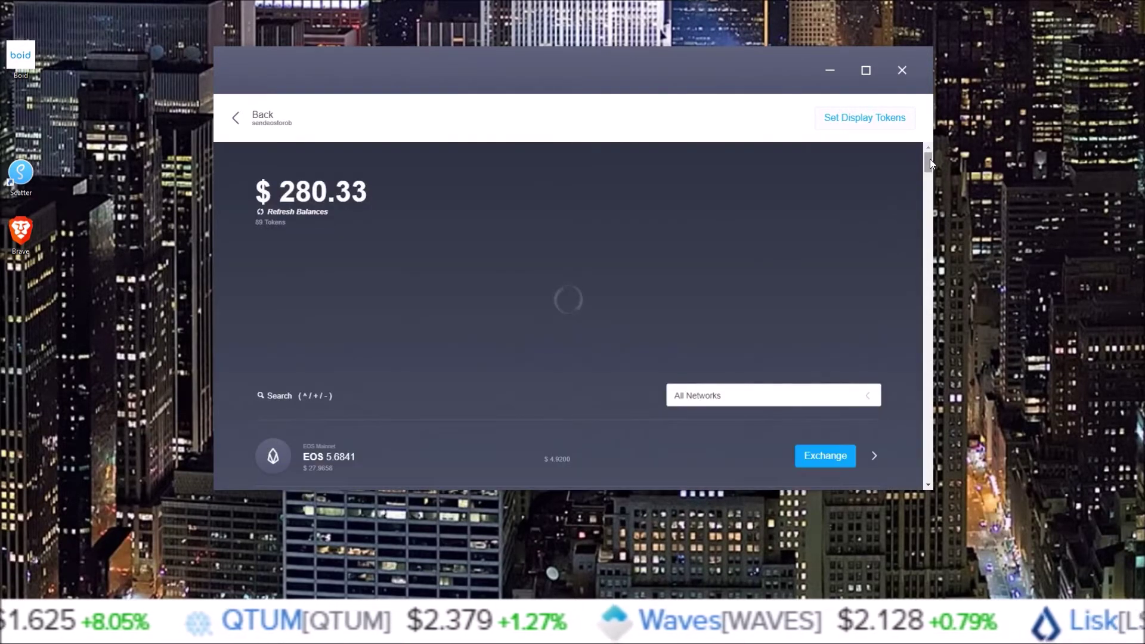
pyautogui.moveTo(929, 159)
pyautogui.mouseDown()
pyautogui.moveTo(917, 253)
pyautogui.moveTo(930, 157)
pyautogui.mouseUp()
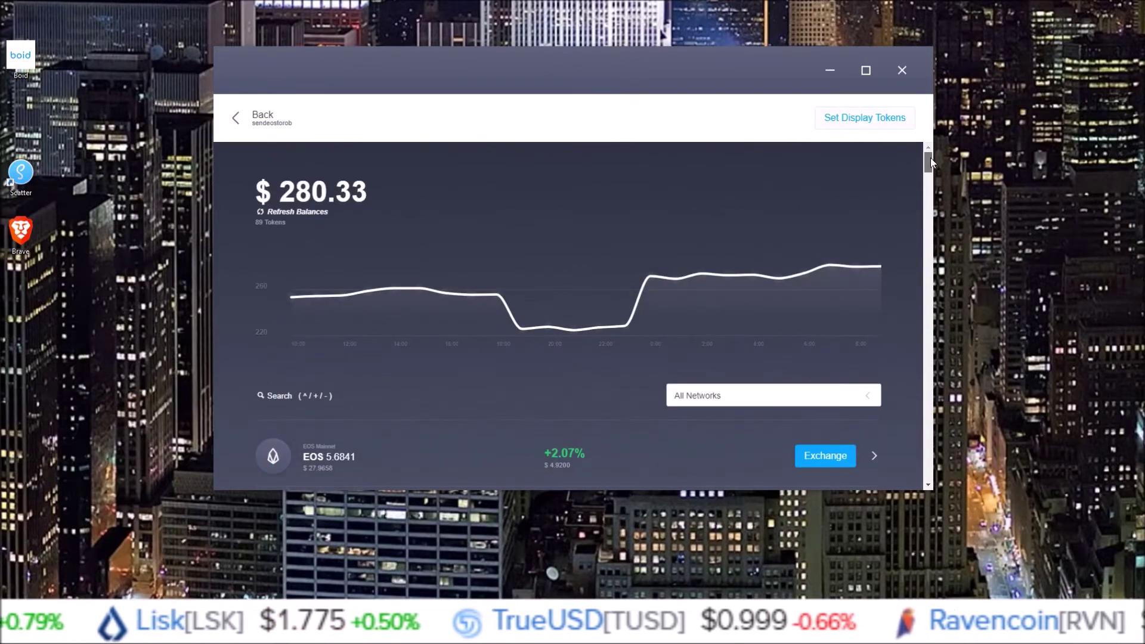
pyautogui.click(237, 120)
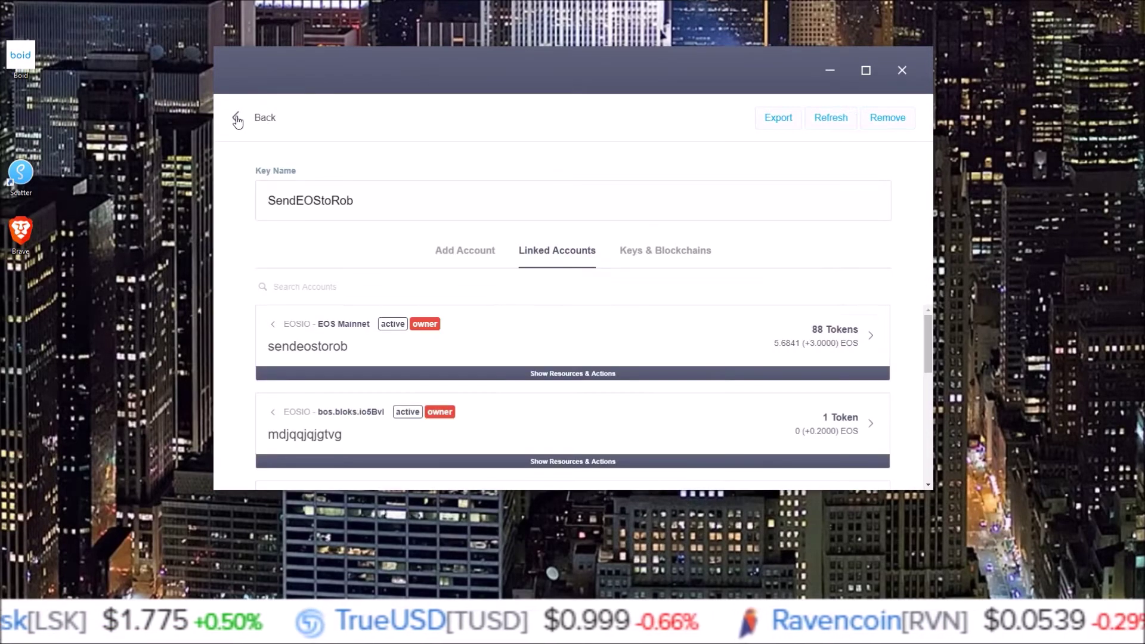
# Return to Manage Identity, nudge the window right, and check General settings showing version v10.1.2.
pyautogui.click(238, 120)
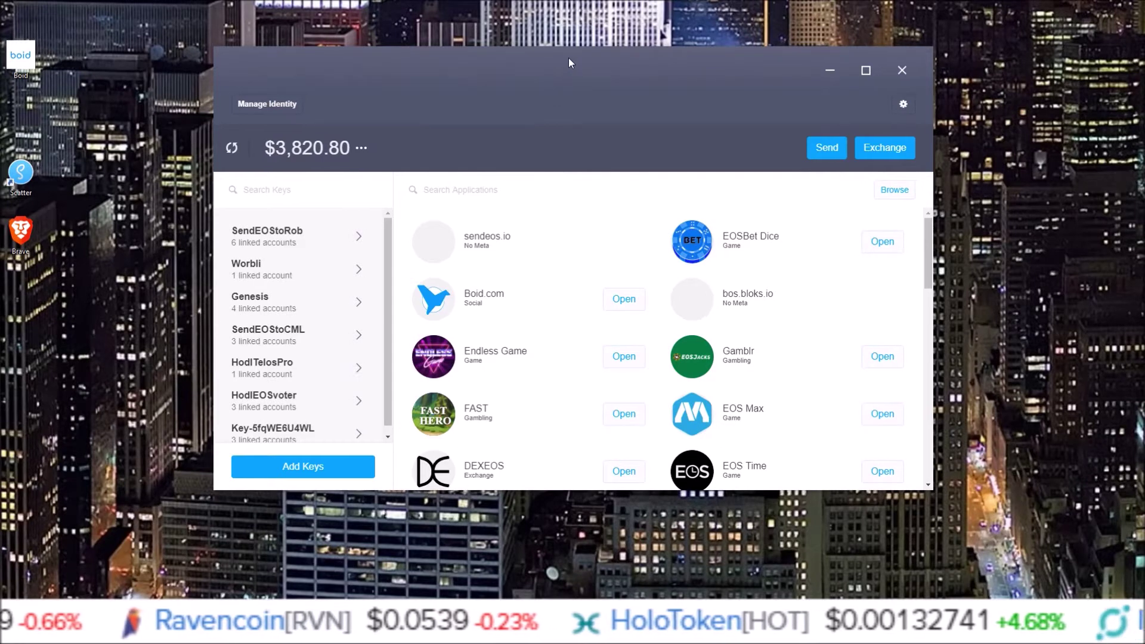
pyautogui.moveTo(568, 58); pyautogui.dragTo(583, 59)
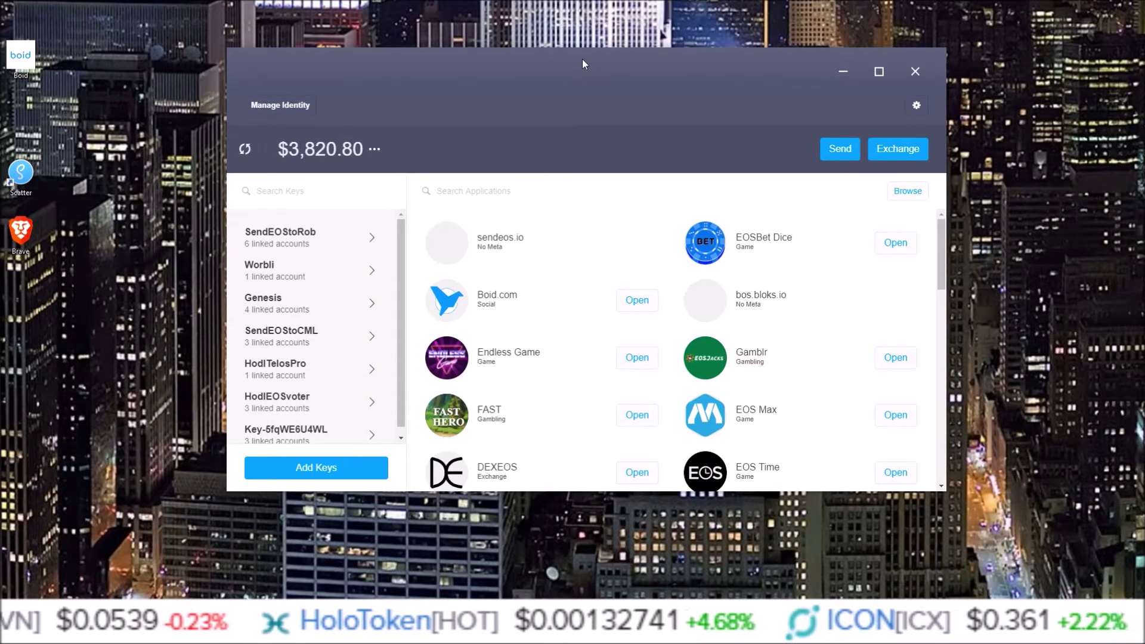
pyautogui.click(917, 108)
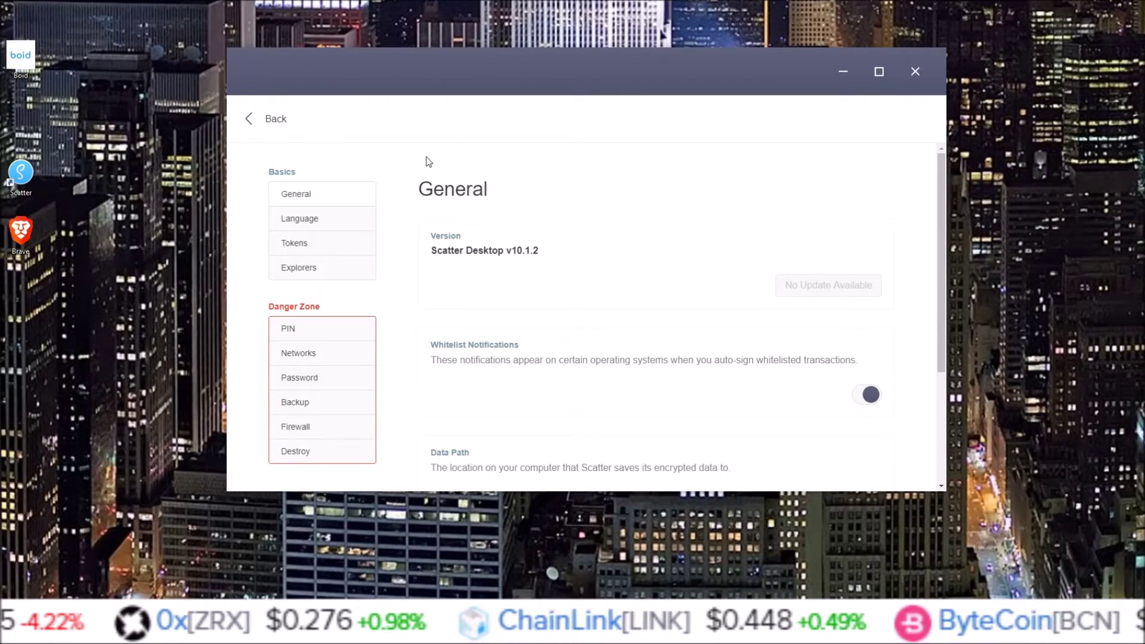
pyautogui.click(254, 122)
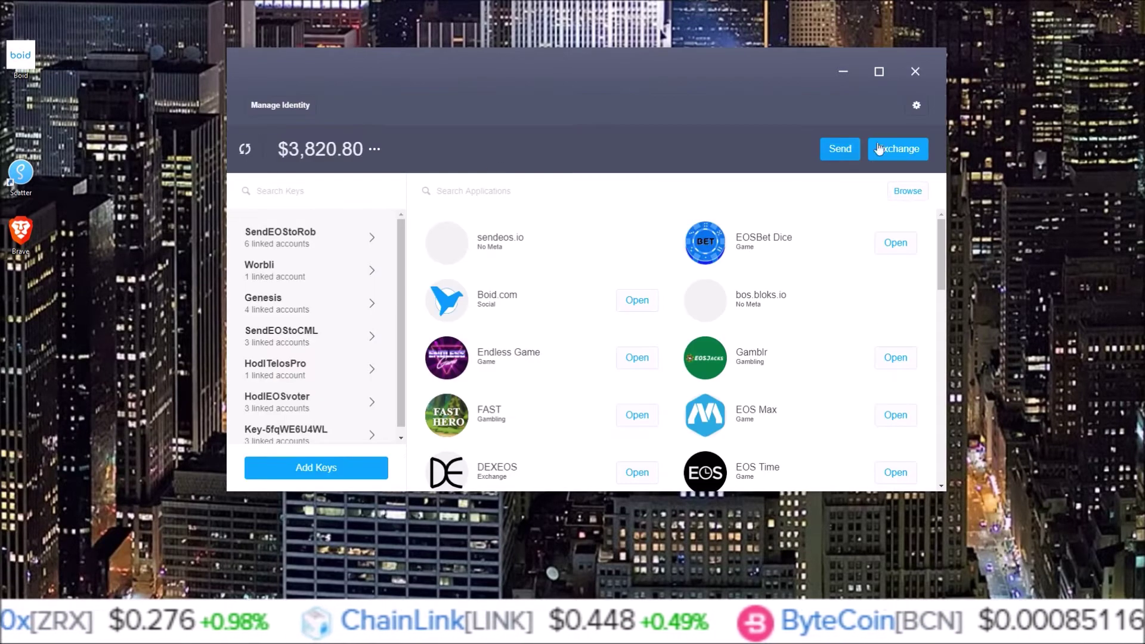
# Open the Add Token form under Settings > Tokens and expand its Network list.
pyautogui.click(917, 106)
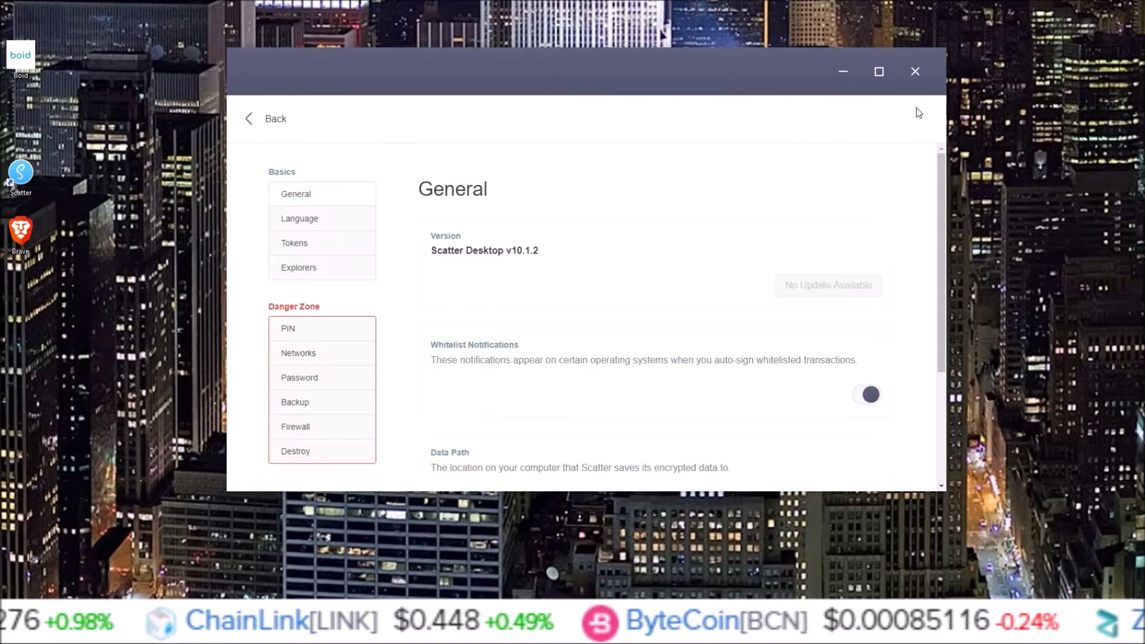
pyautogui.click(295, 250)
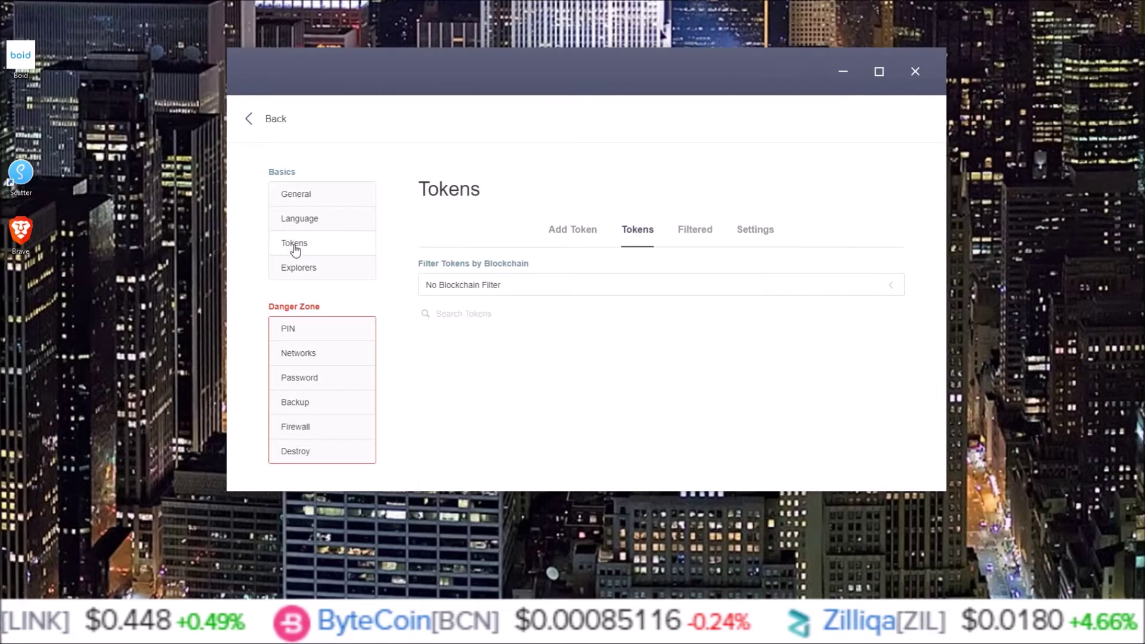
pyautogui.click(568, 235)
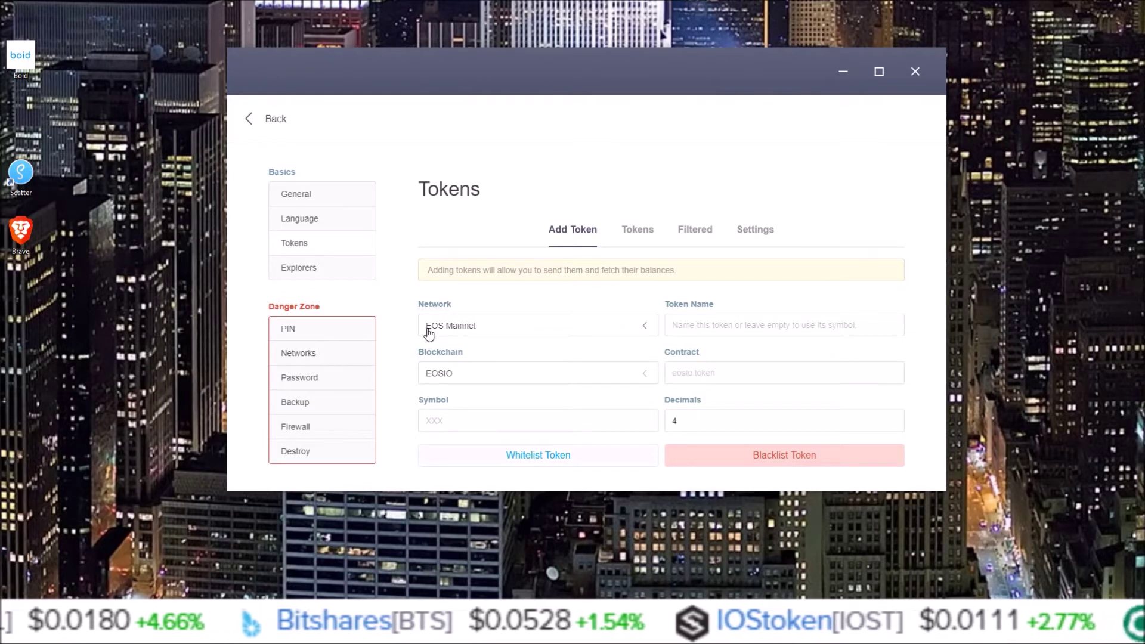
pyautogui.click(476, 333)
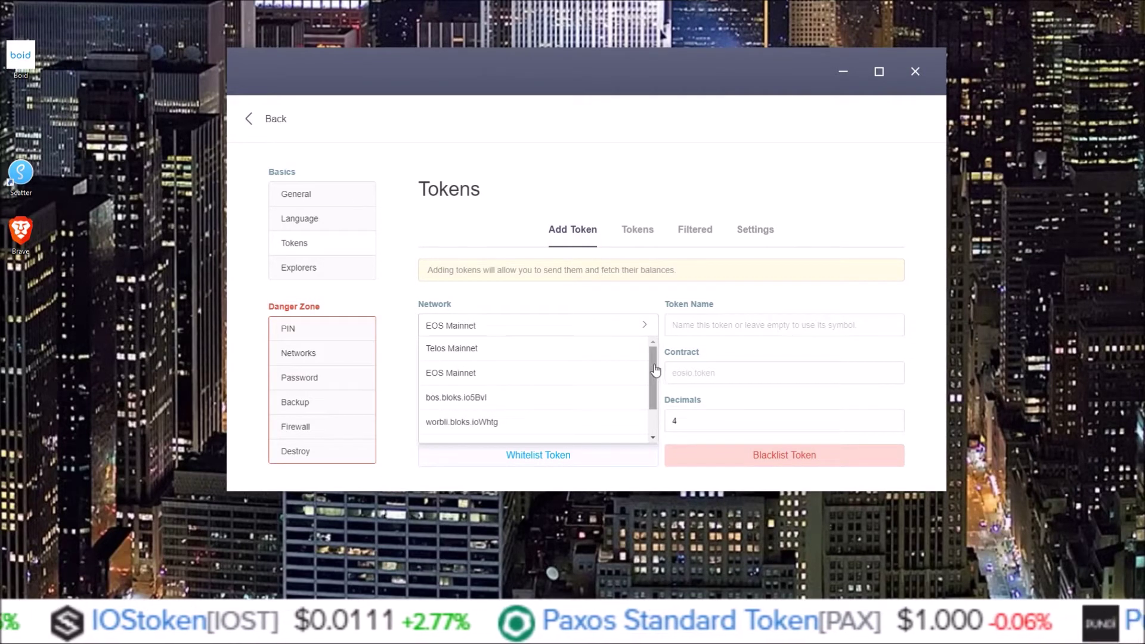
pyautogui.moveTo(653, 371); pyautogui.dragTo(527, 393)
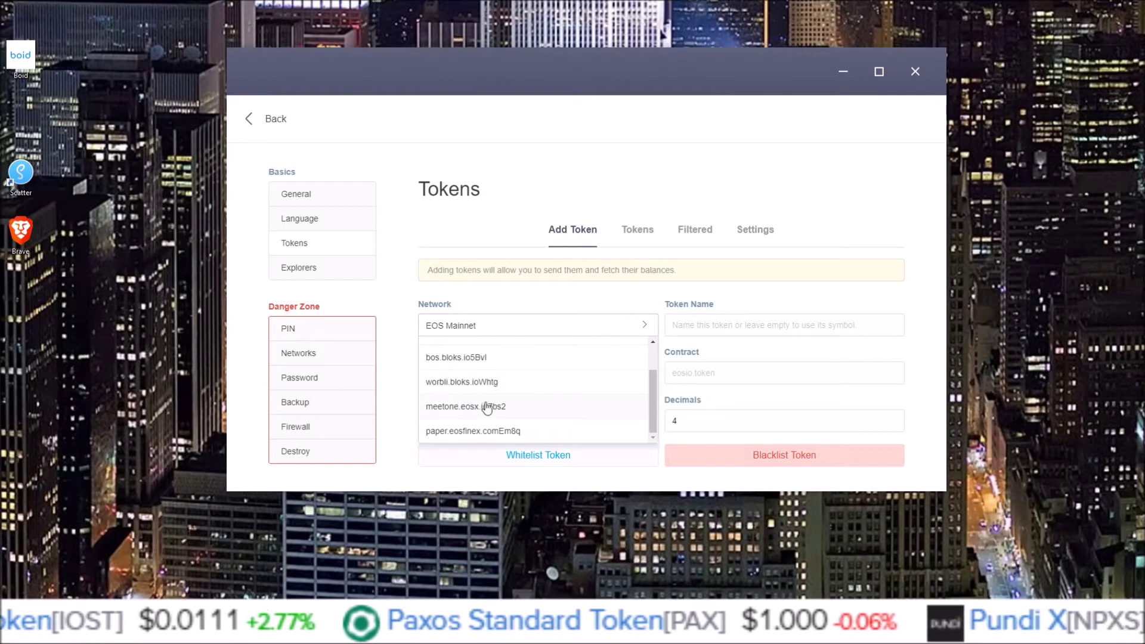
pyautogui.moveTo(652, 393); pyautogui.dragTo(652, 364)
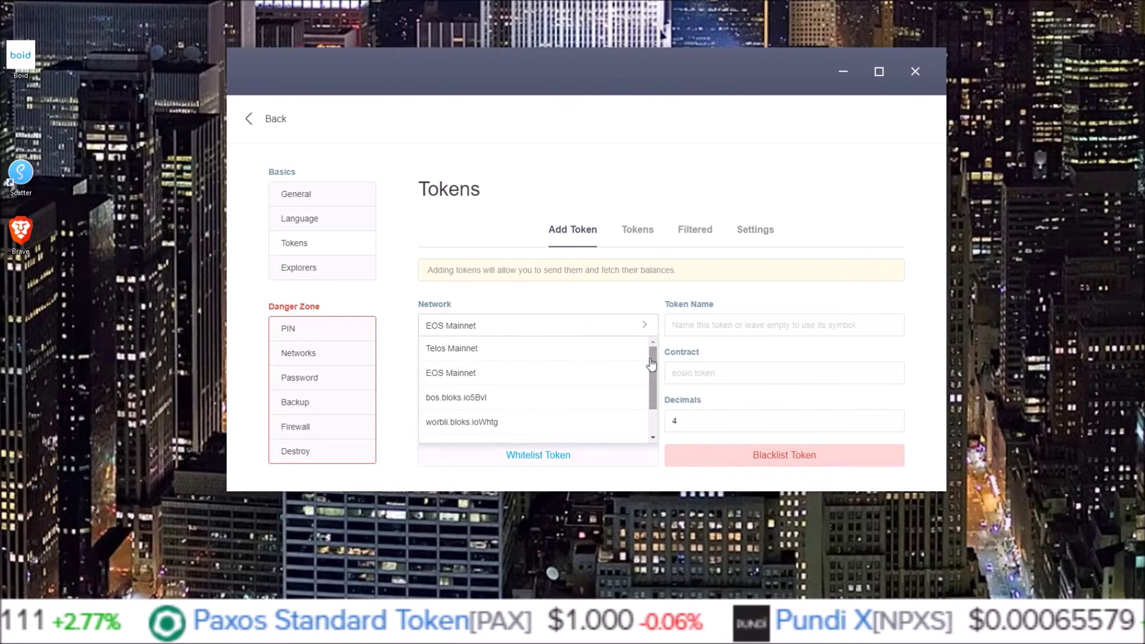
# Choose EOS Mainnet as the token's network, then bring the web browser to the front.
pyautogui.click(454, 374)
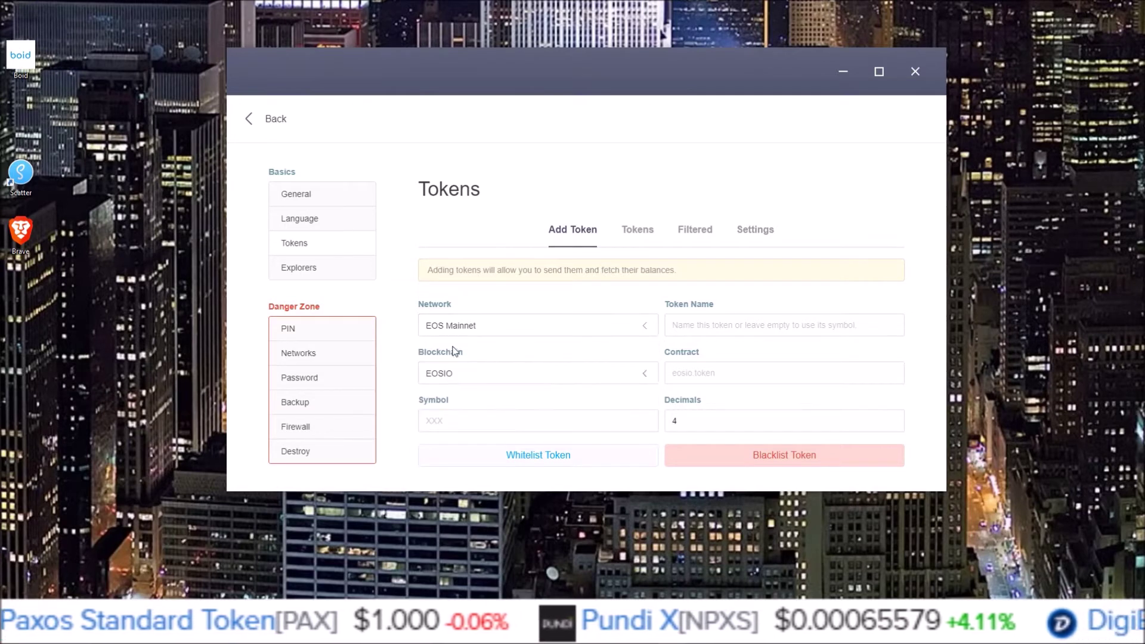
pyautogui.click(704, 325)
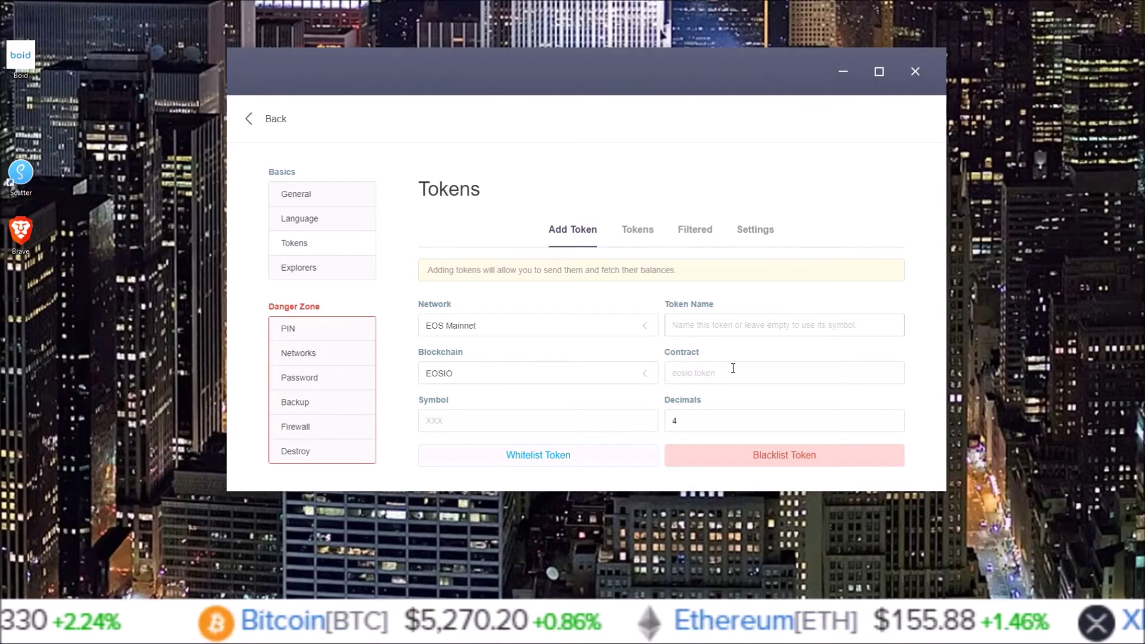
pyautogui.click(682, 373)
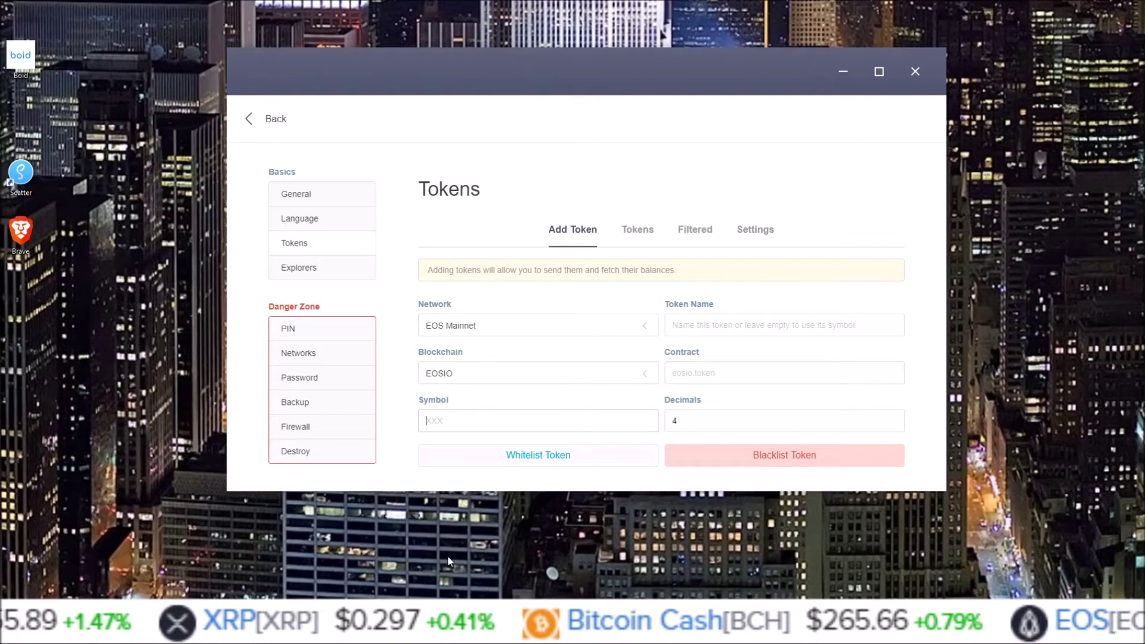
pyautogui.click(482, 554)
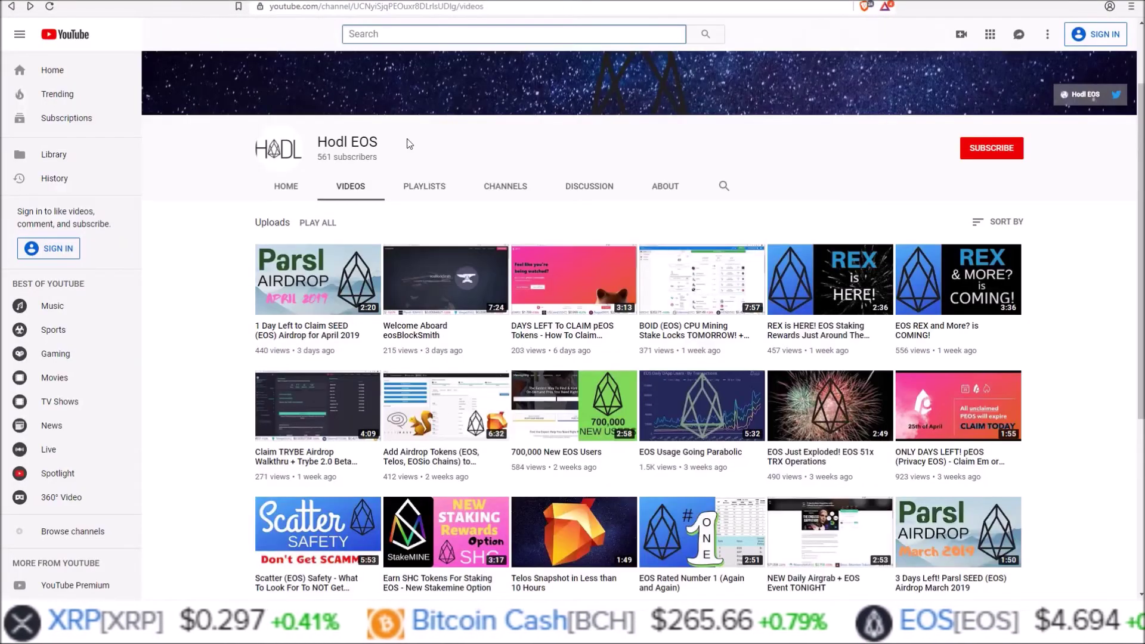
# Load the pasted Bloks.io account page and scroll down to its token list.
pyautogui.click(311, 7)
pyautogui.write('bloks.io/account/hodleosvoter')
pyautogui.press('Return')
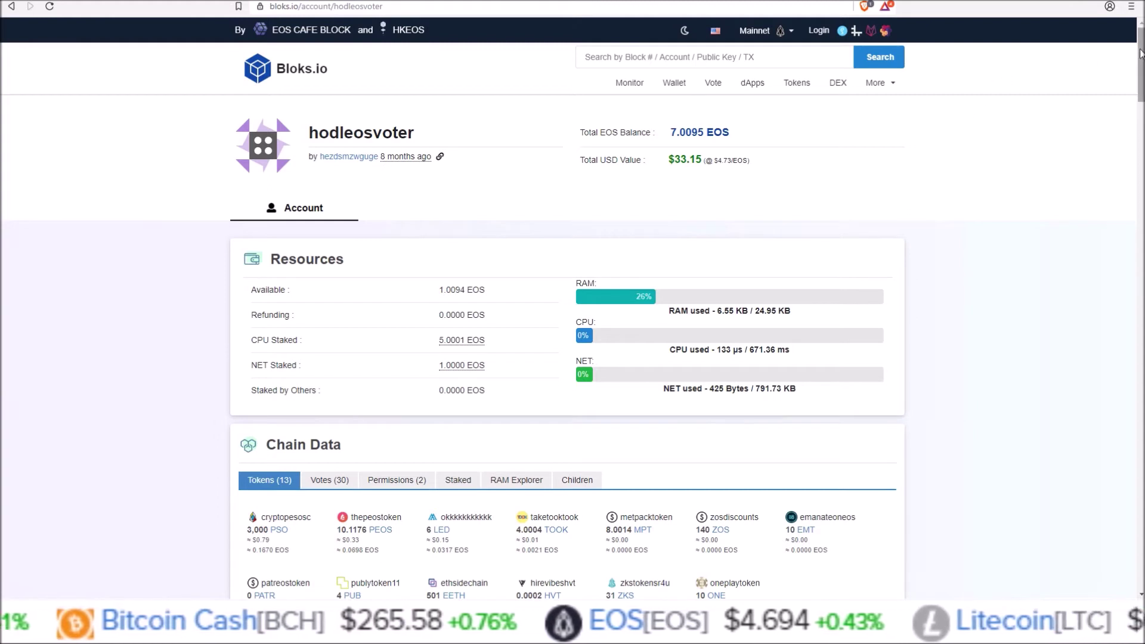
pyautogui.scroll(-2, 1139, 68)
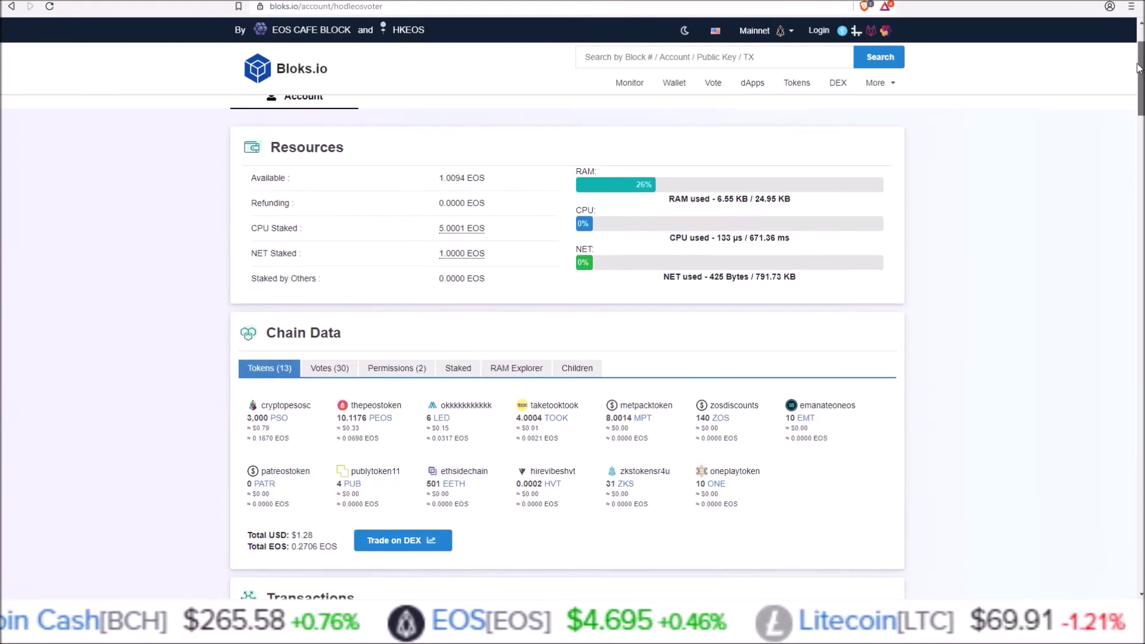
pyautogui.scroll(-1, 1140, 67)
pyautogui.scroll(-1, 1136, 74)
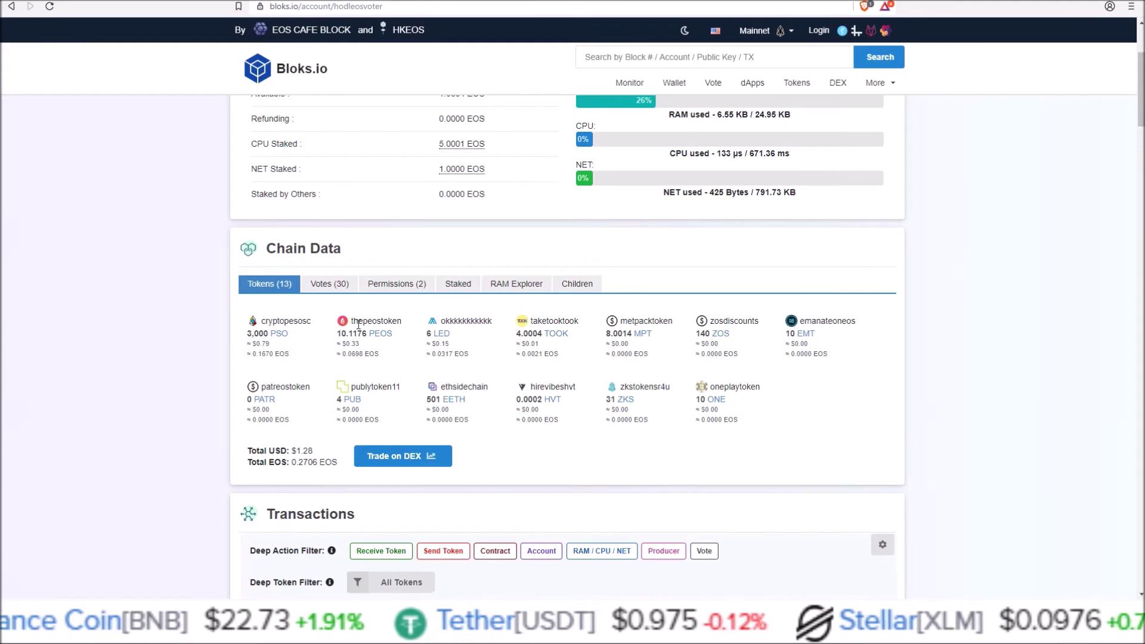
# Select and copy the PEOS token's contract name, thepeostoken.
pyautogui.moveTo(353, 322)
pyautogui.mouseDown()
pyautogui.moveTo(406, 322)
pyautogui.moveTo(367, 332)
pyautogui.mouseUp()
pyautogui.click(399, 338)
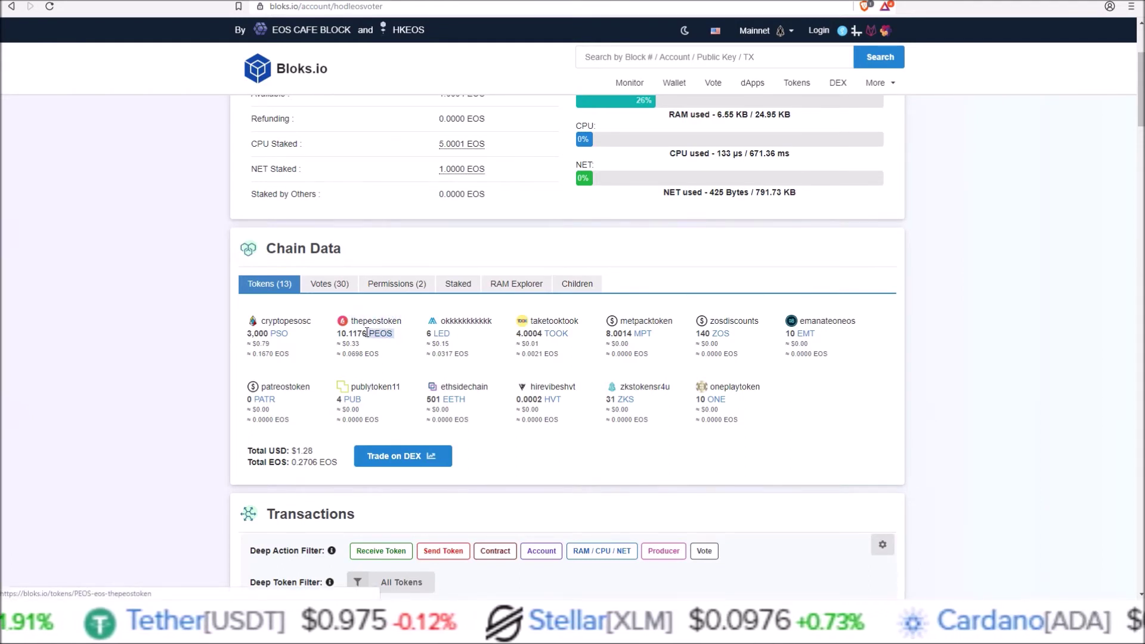
pyautogui.click(400, 351)
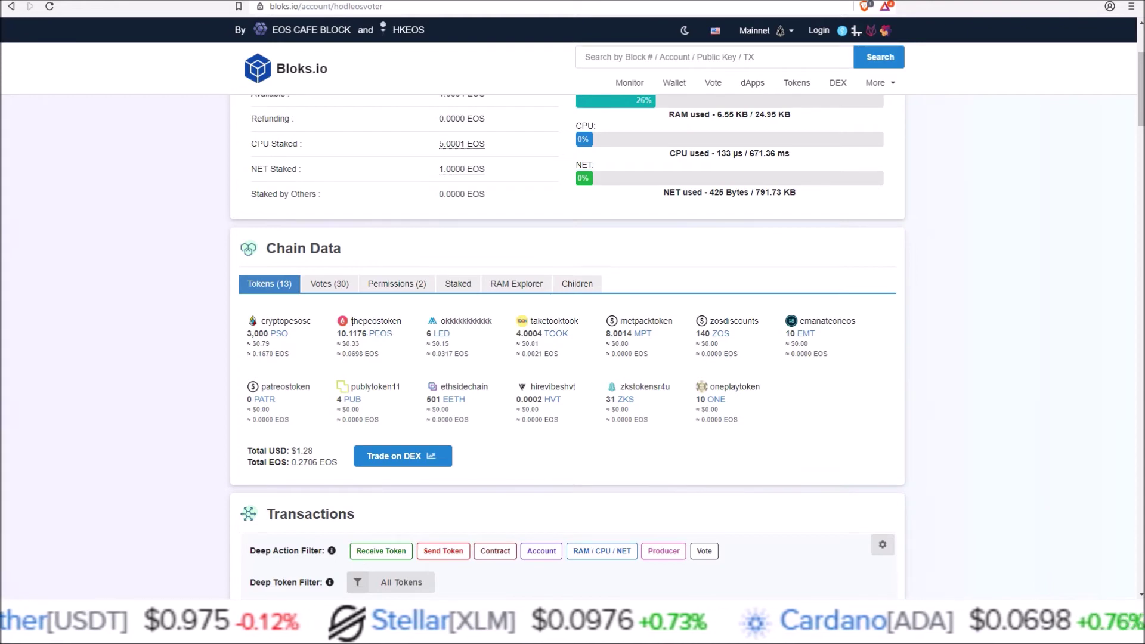
pyautogui.moveTo(354, 321); pyautogui.dragTo(393, 320)
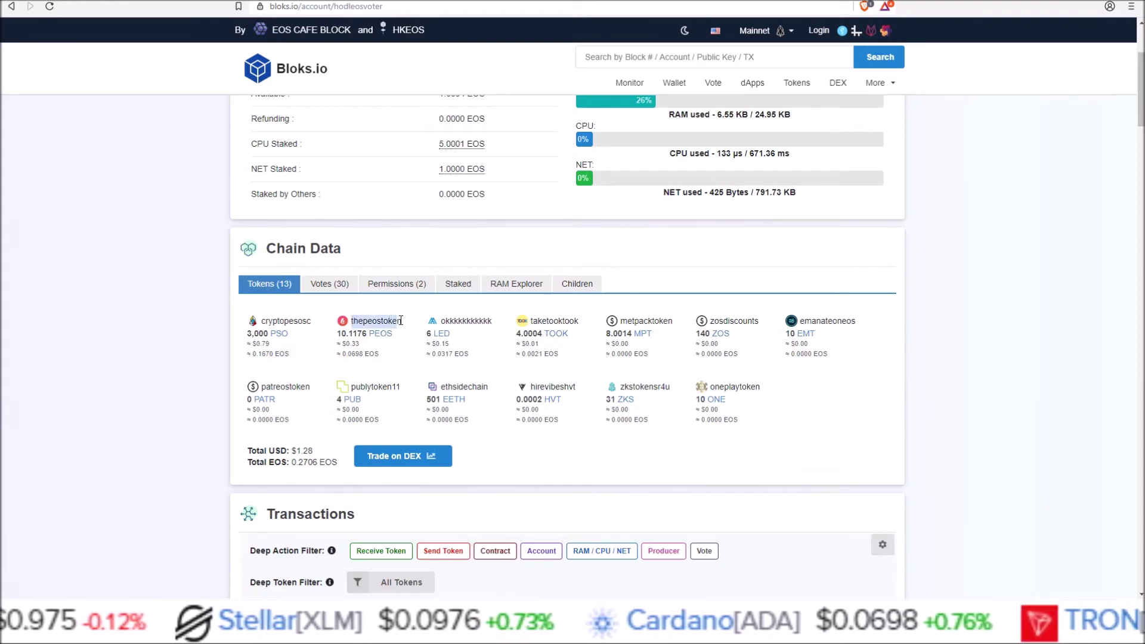
pyautogui.rightClick(399, 321)
pyautogui.click(420, 327)
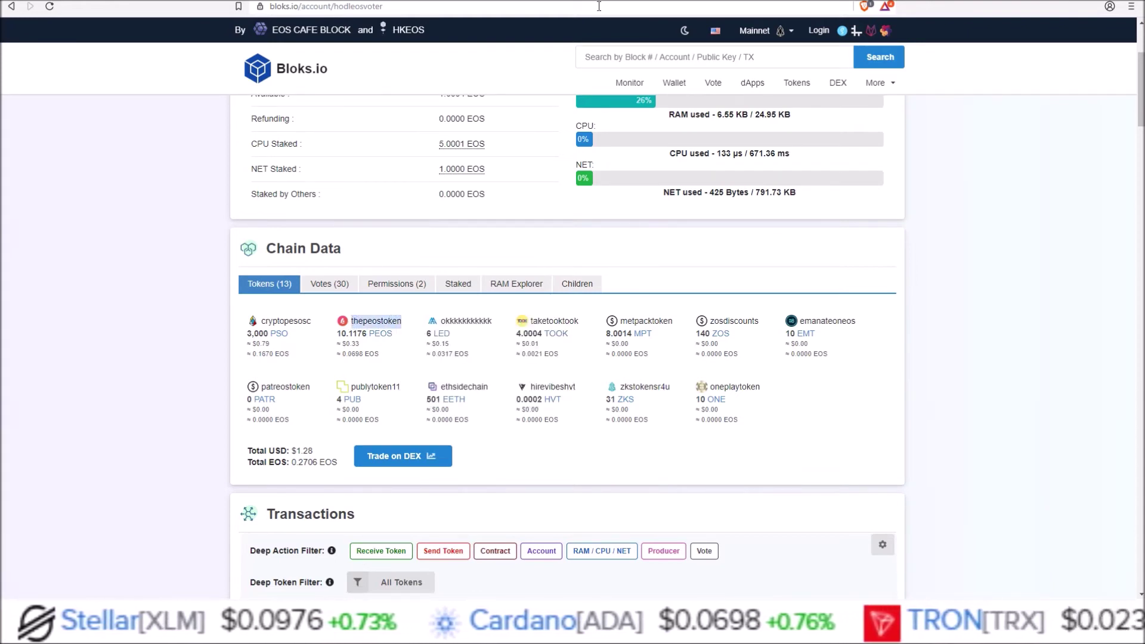
# Back in Scatter, paste thepeostoken into the Add Token form's Contract field.
pyautogui.hotkey('alt', 'Tab')
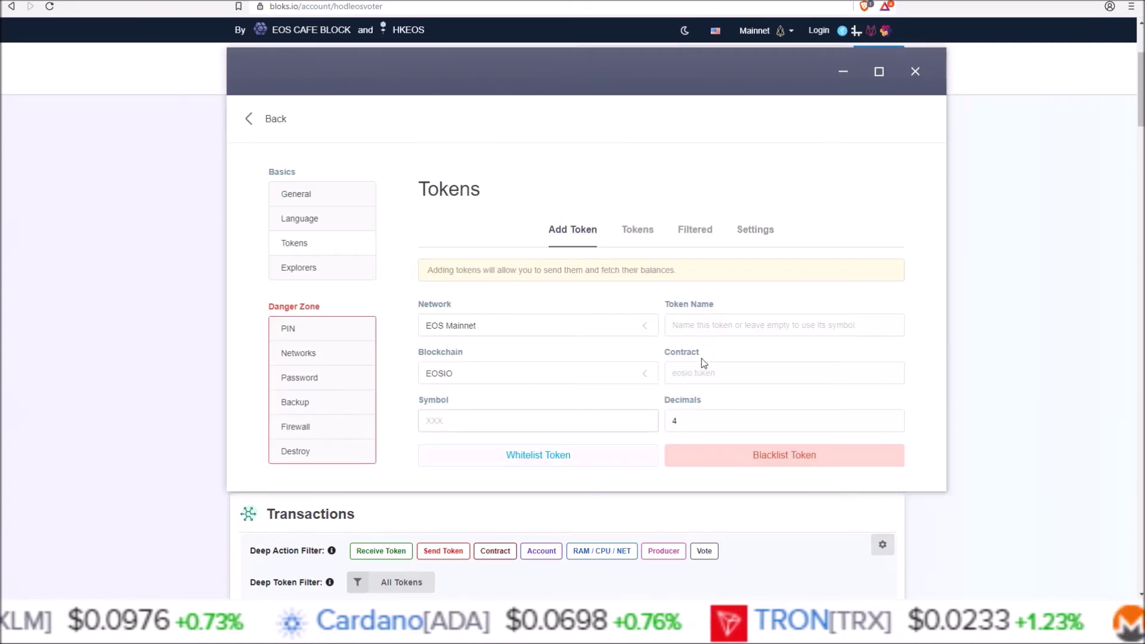
pyautogui.click(701, 374)
pyautogui.rightClick(704, 378)
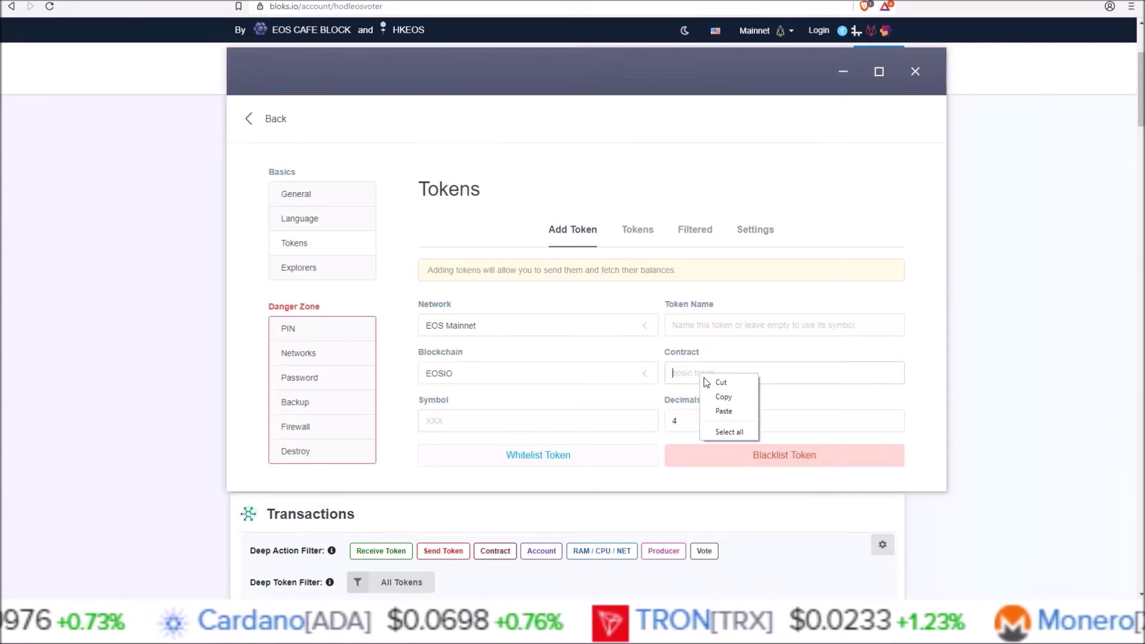
pyautogui.click(724, 406)
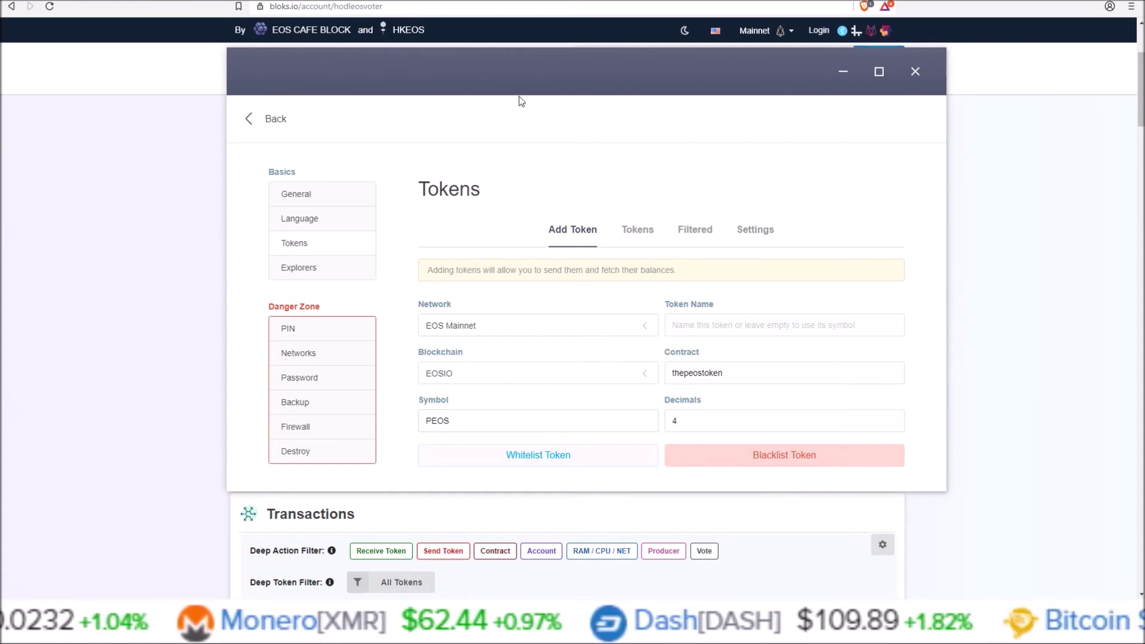
# Reopen a fresh Add Token form via Settings > Tokens and expand its Network list.
pyautogui.click(258, 126)
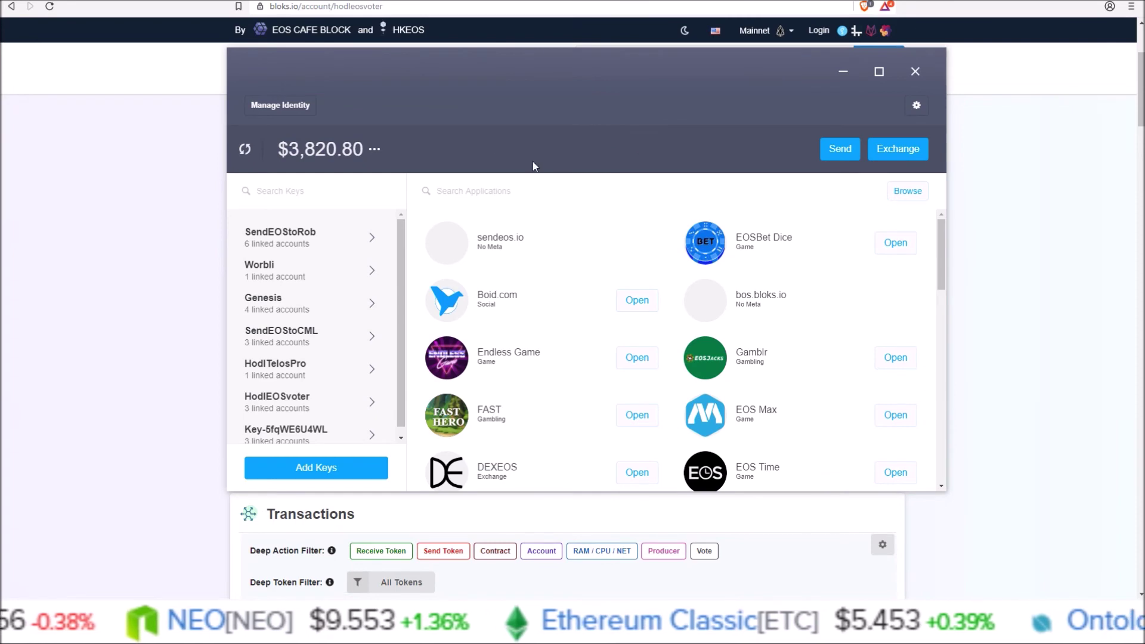
pyautogui.click(917, 110)
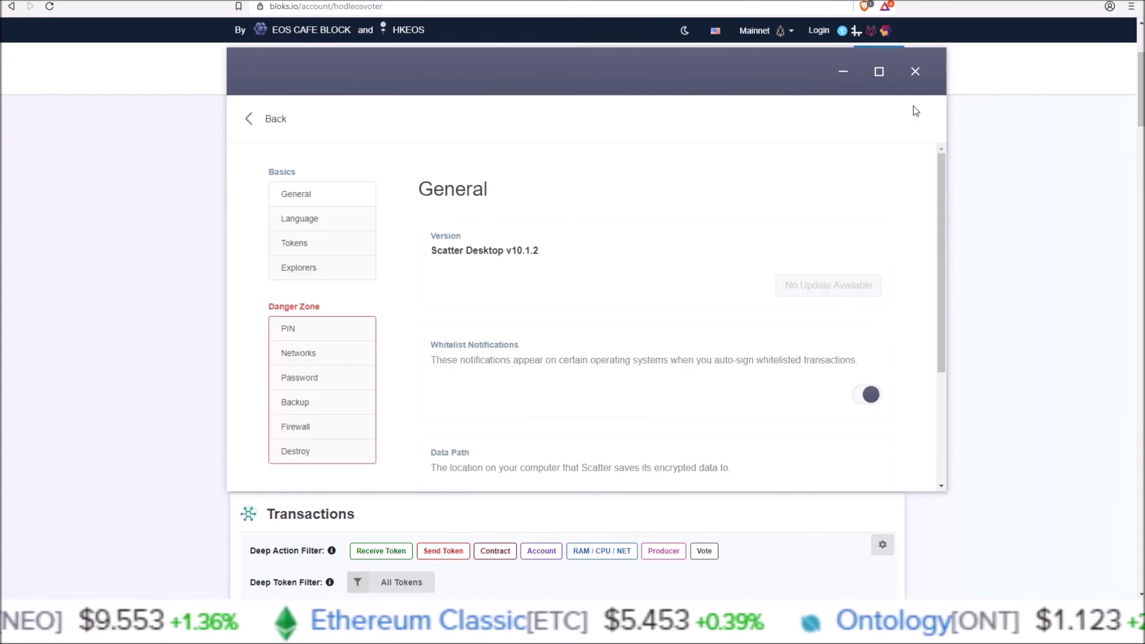
pyautogui.click(296, 247)
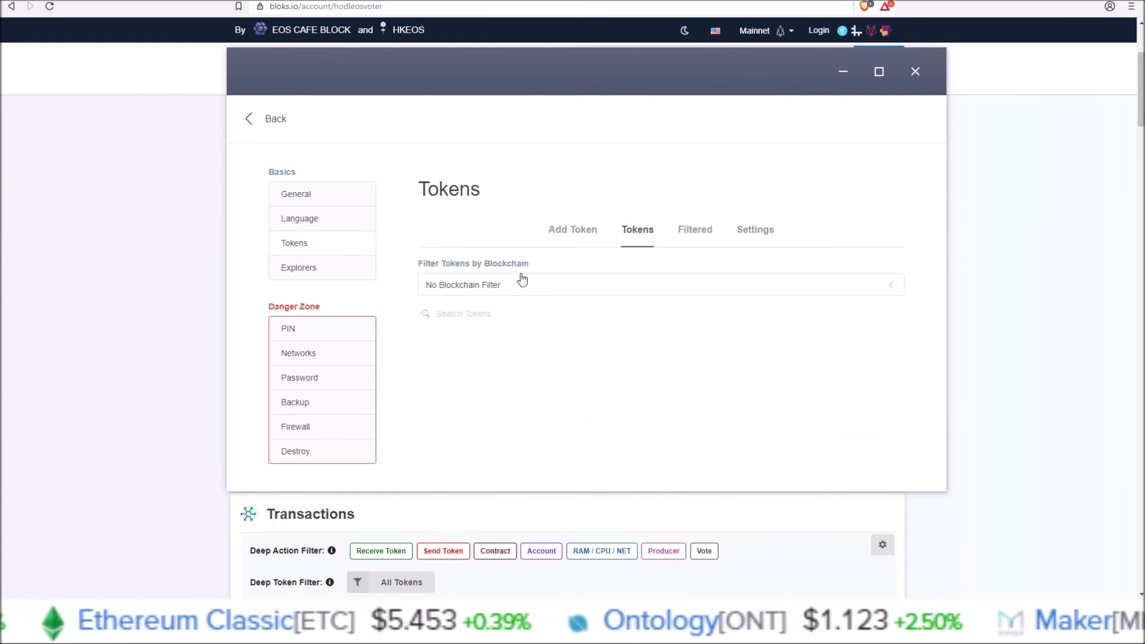
pyautogui.click(577, 236)
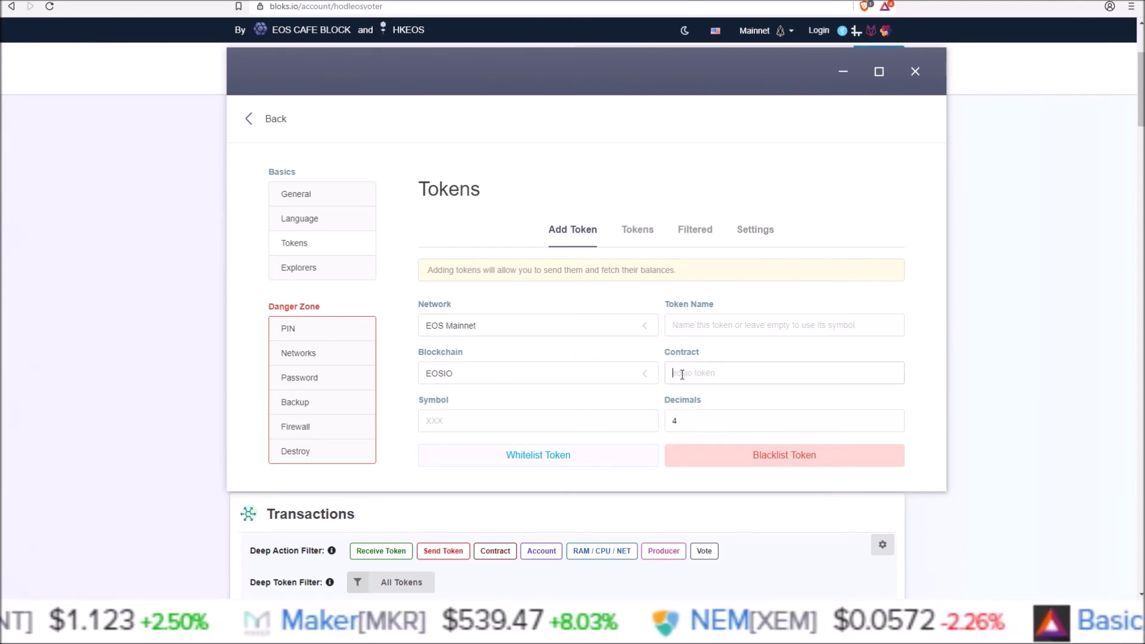
pyautogui.click(442, 419)
pyautogui.click(562, 325)
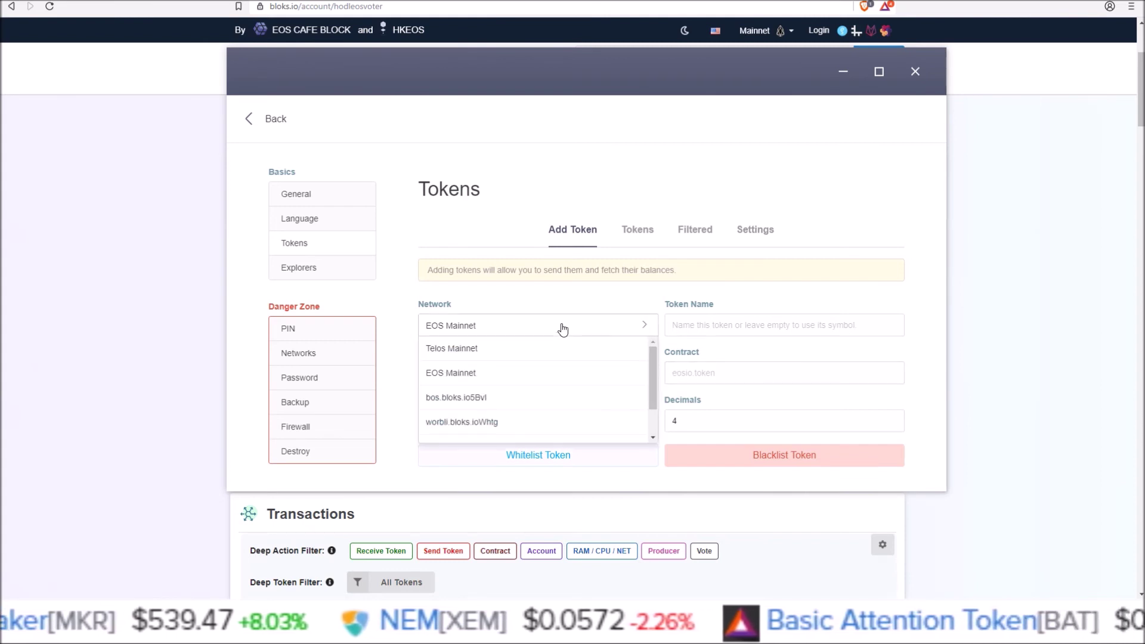
pyautogui.moveTo(652, 355)
pyautogui.mouseDown()
pyautogui.moveTo(654, 374)
pyautogui.moveTo(654, 346)
pyautogui.mouseUp()
# Leave Settings for the Manage Identity view showing the $3,820.80 balance.
pyautogui.click(602, 125)
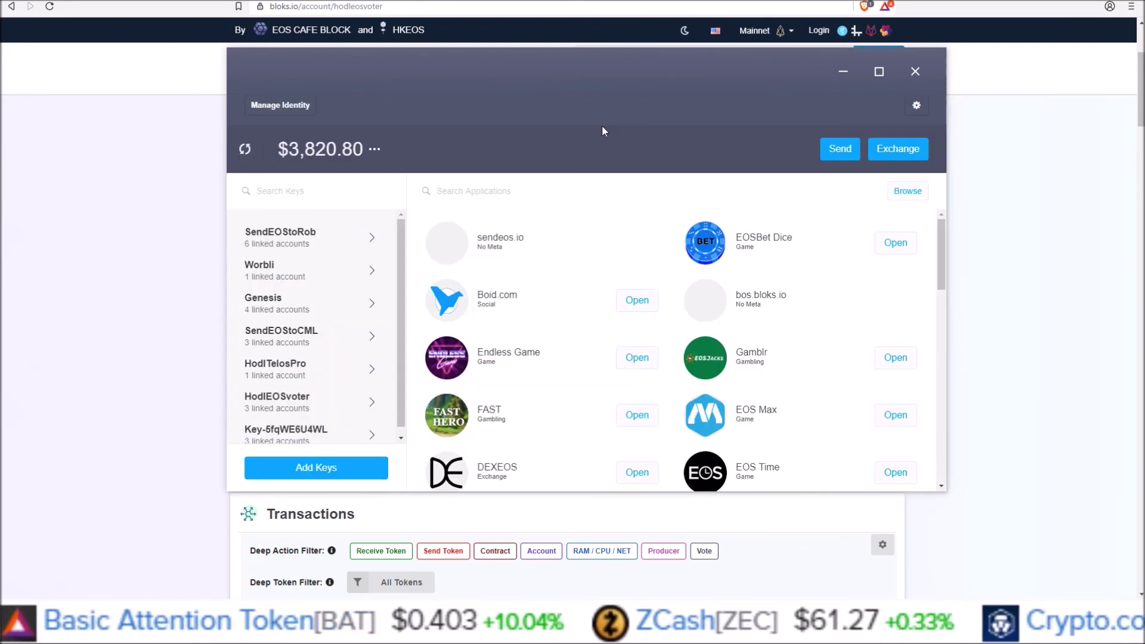